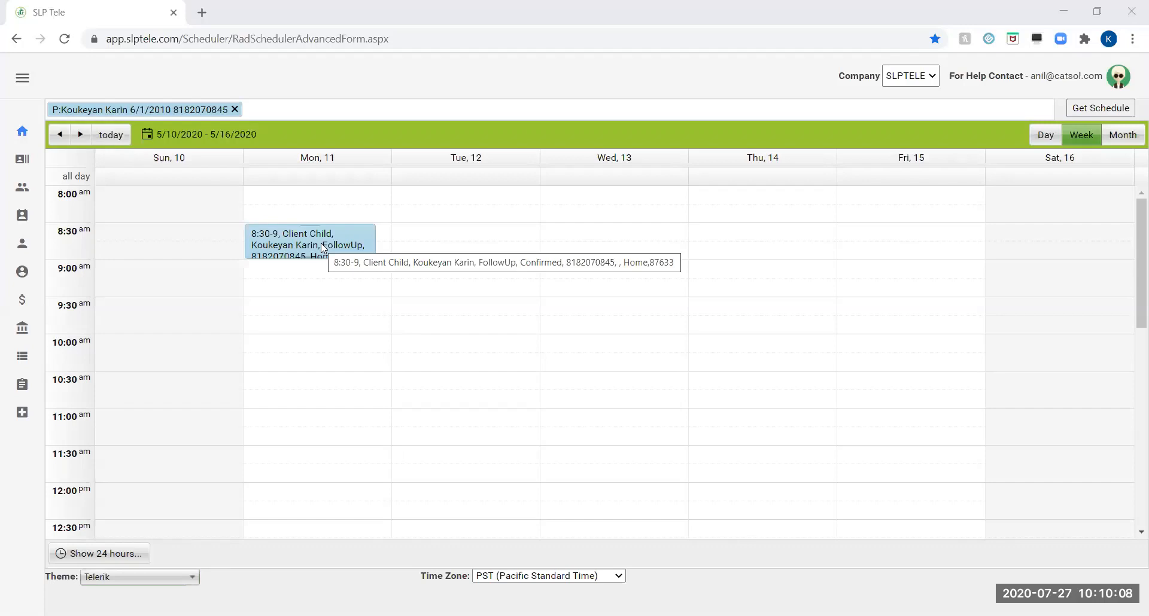
pyautogui.rightClick(321, 243)
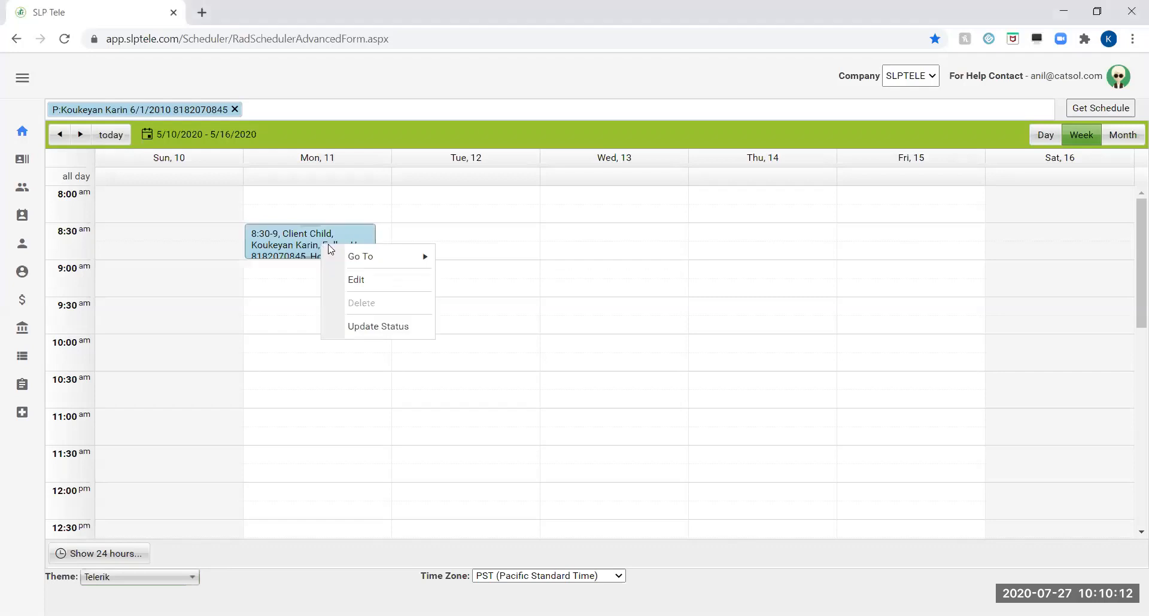
pyautogui.moveTo(368, 258)
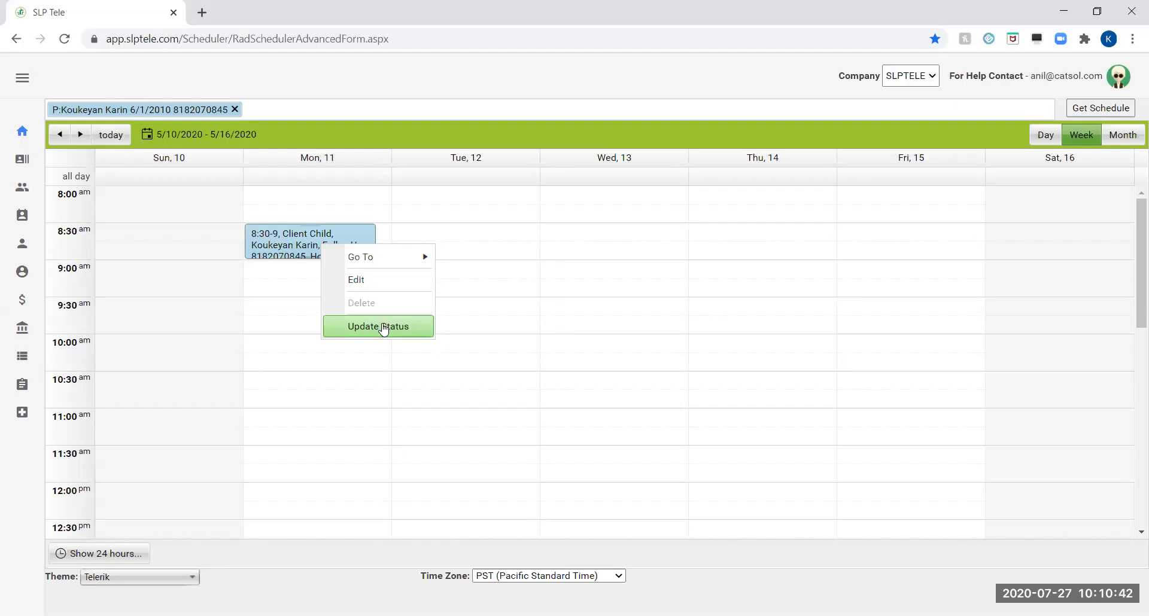
pyautogui.click(263, 352)
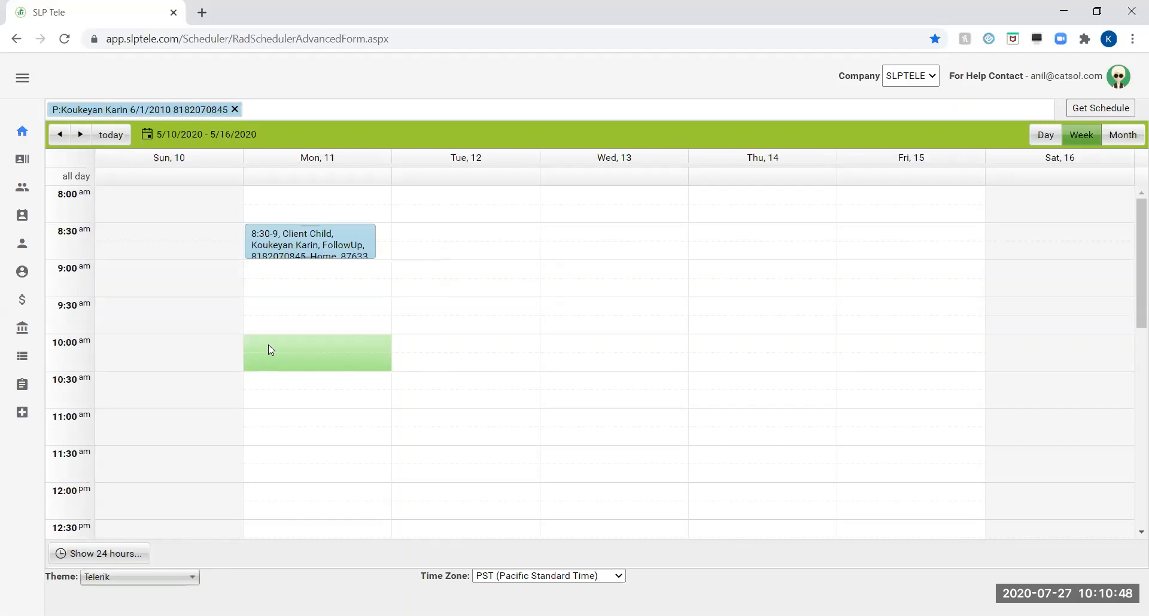
# Start a billable session on Monday, 5/11/2020, from 10:00 AM to 10:30 AM with visit type FollowUp.
pyautogui.rightClick(268, 346)
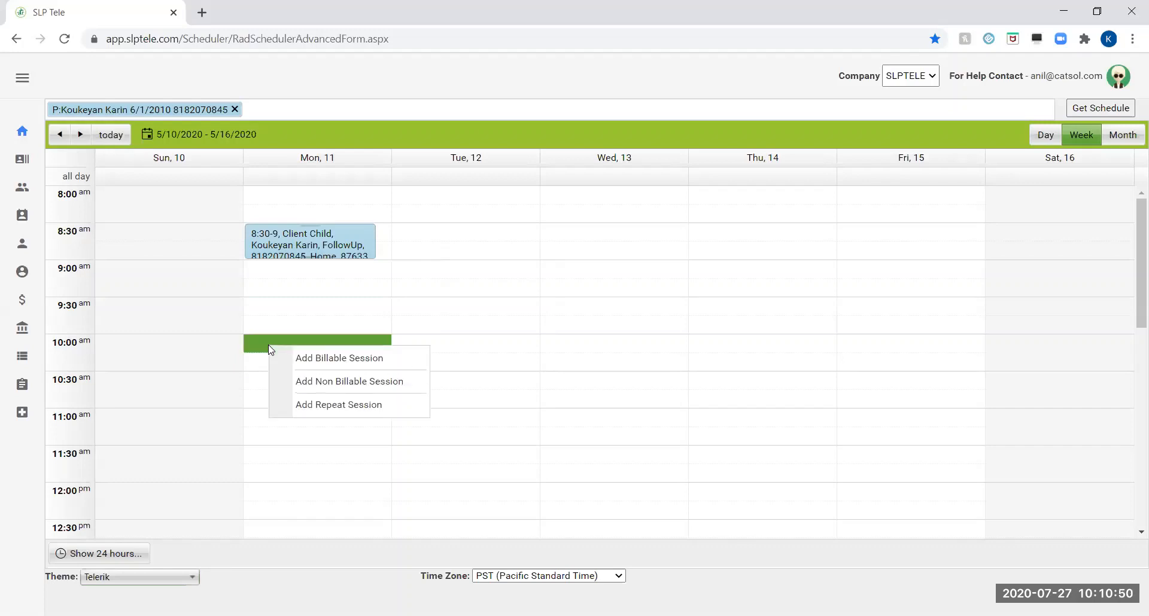
pyautogui.click(314, 359)
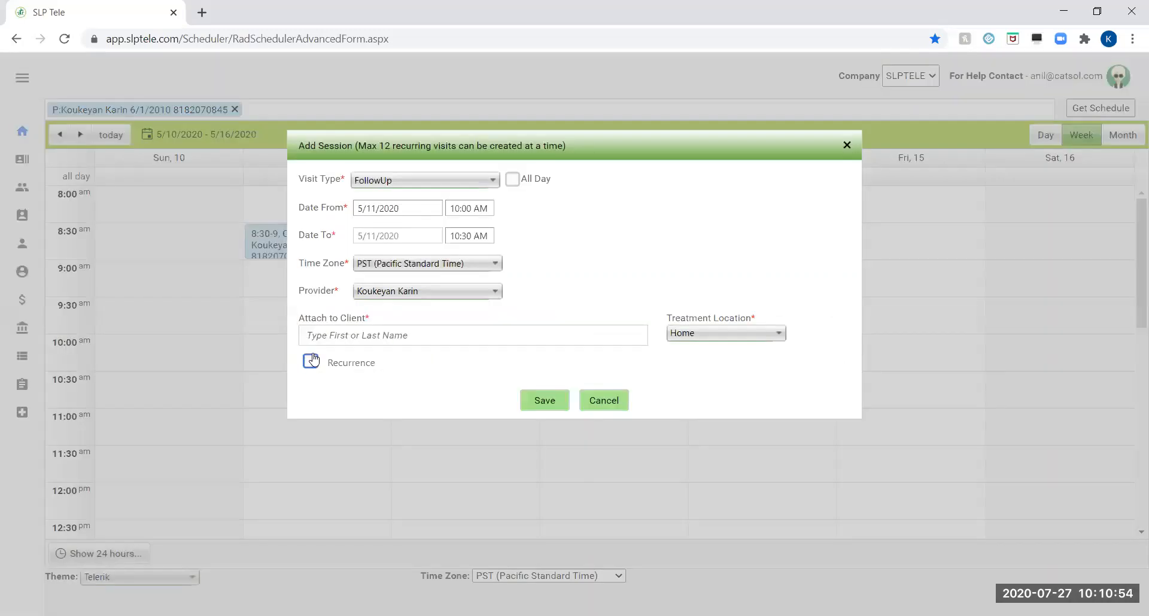
pyautogui.click(488, 214)
pyautogui.click(417, 206)
pyautogui.click(494, 181)
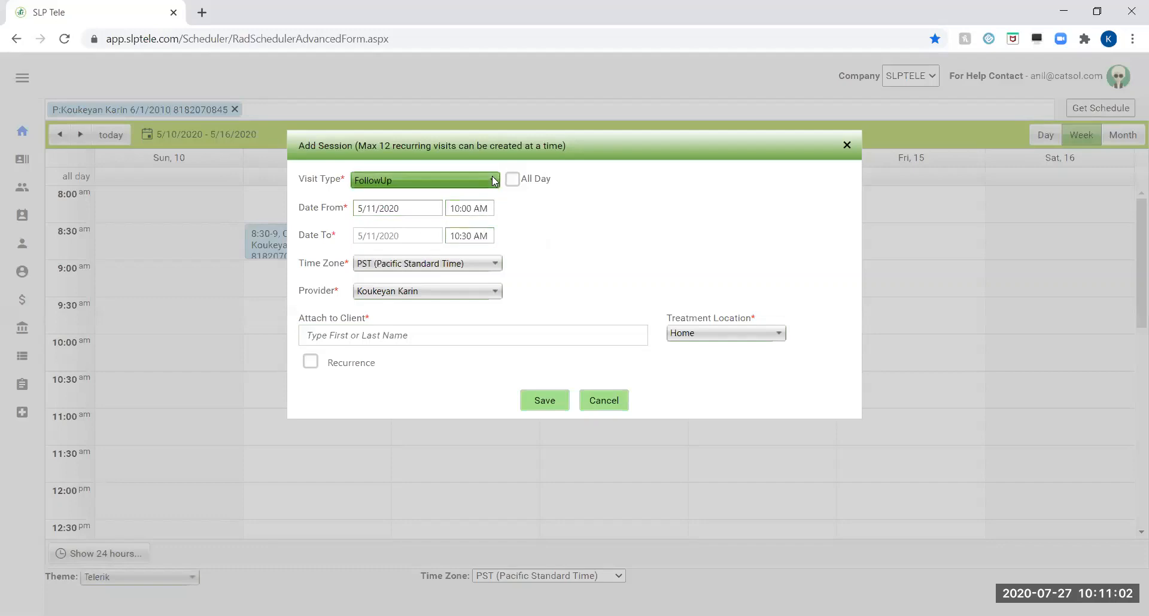
pyautogui.click(461, 217)
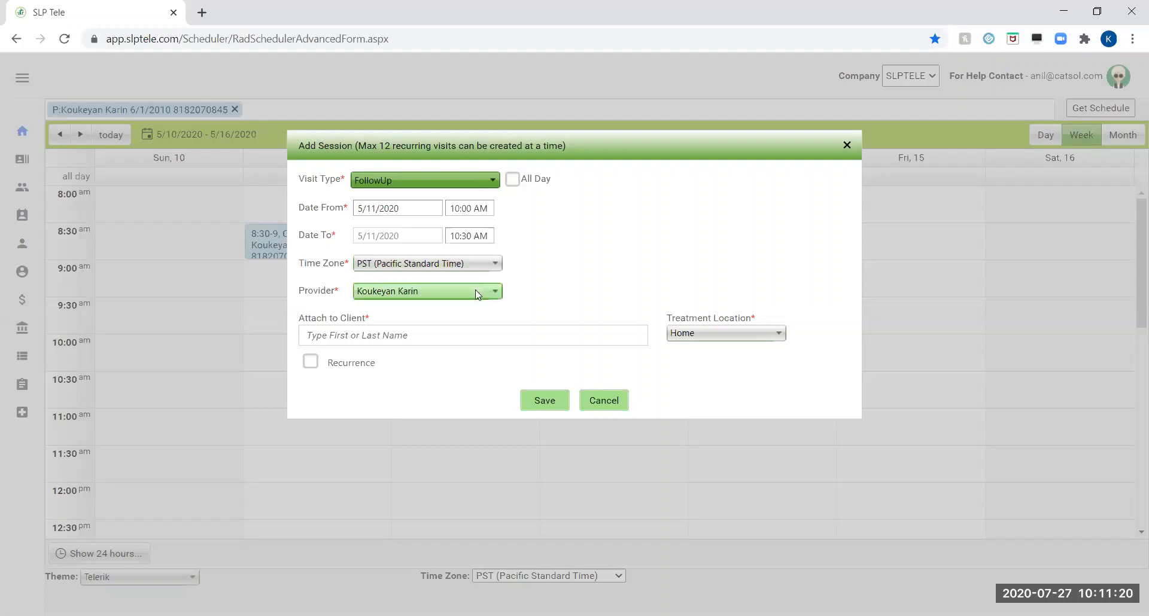
# Attach the same client as in the Monday 8:30 session, keep Home as treatment location, and save the new session.
pyautogui.click(450, 336)
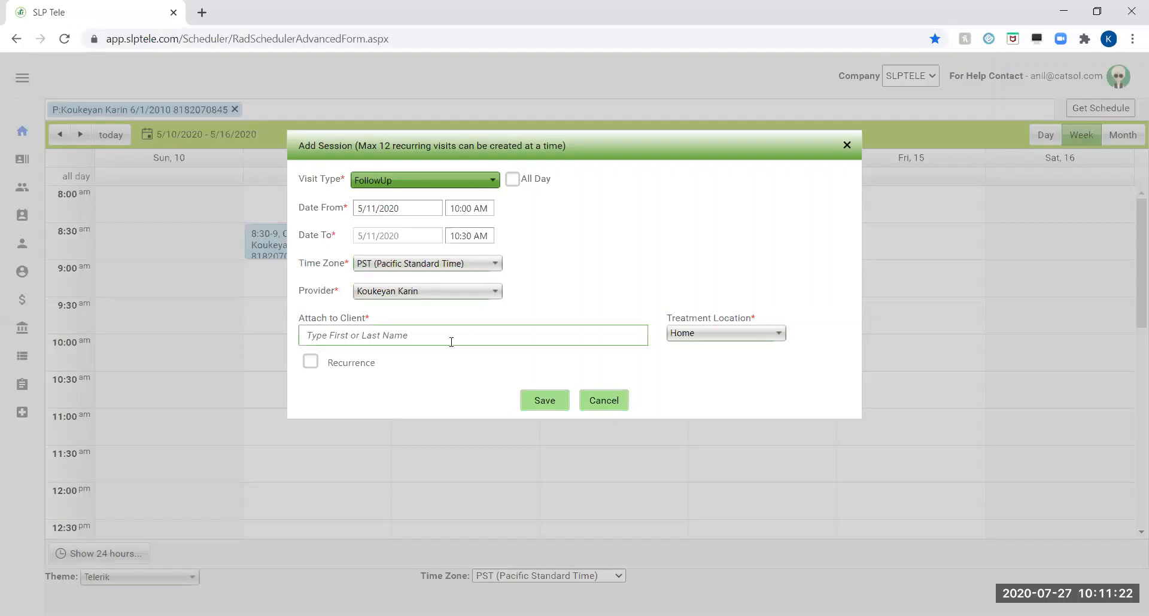
pyautogui.write('chil')
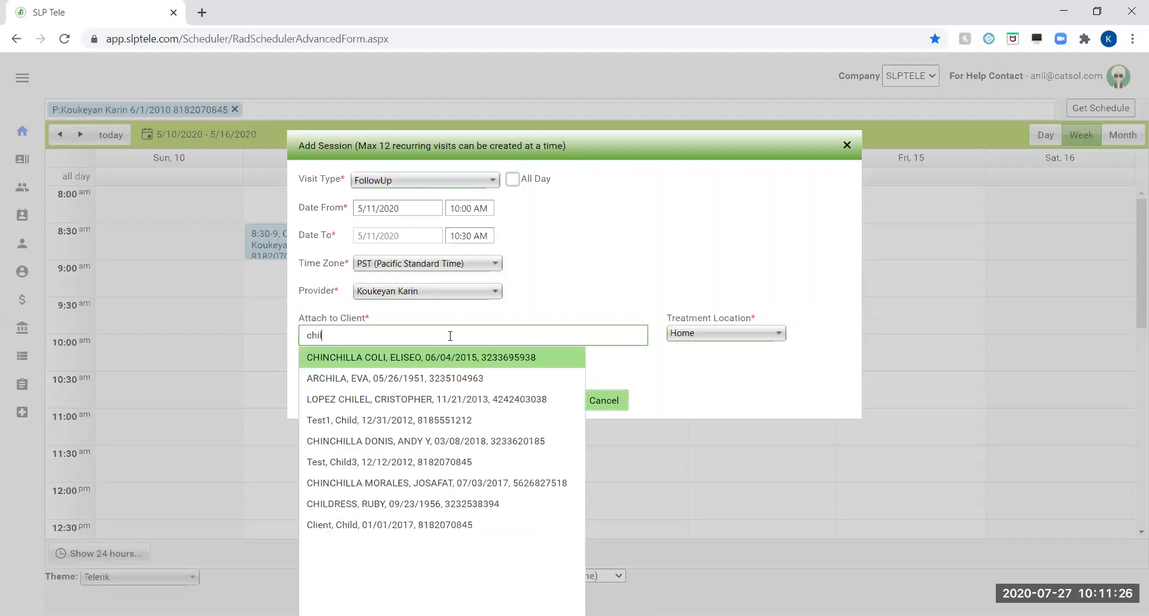
pyautogui.click(436, 527)
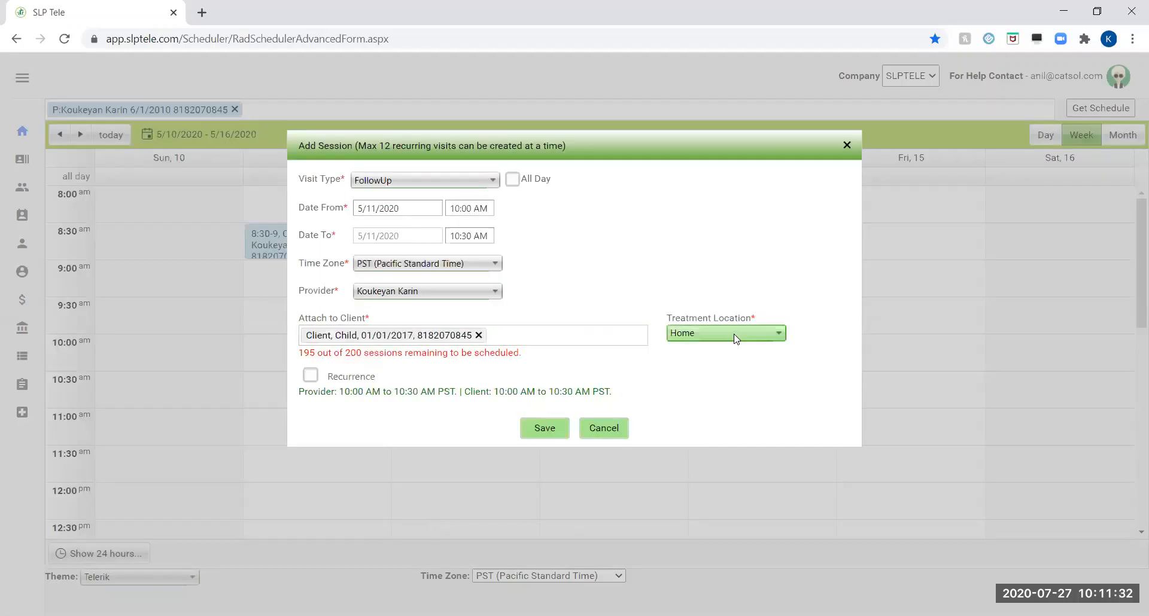
pyautogui.click(777, 336)
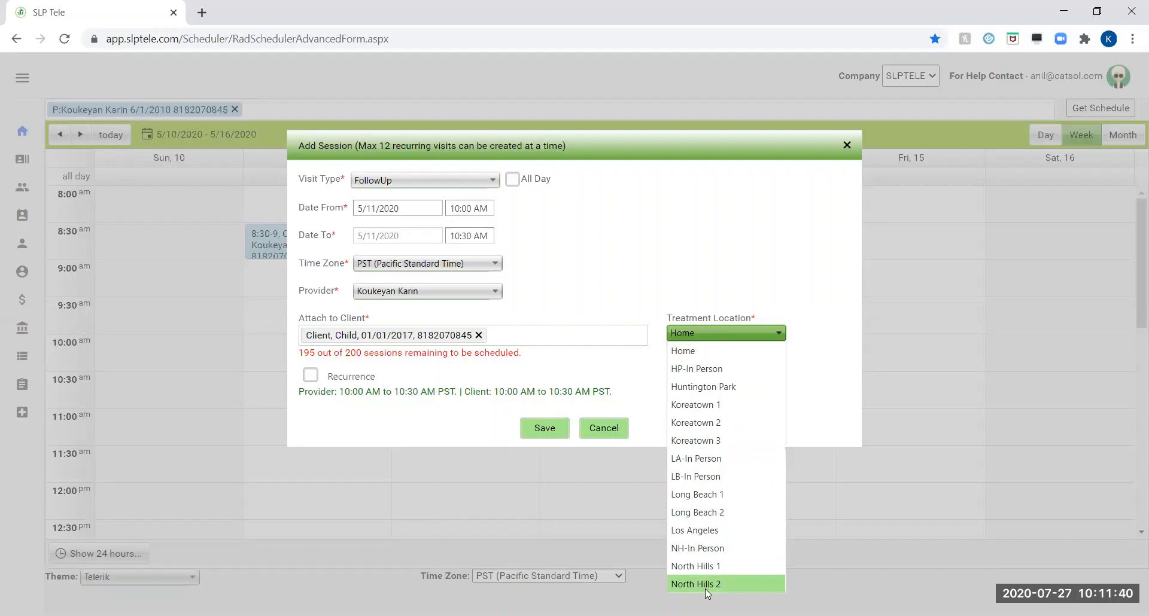
pyautogui.click(551, 431)
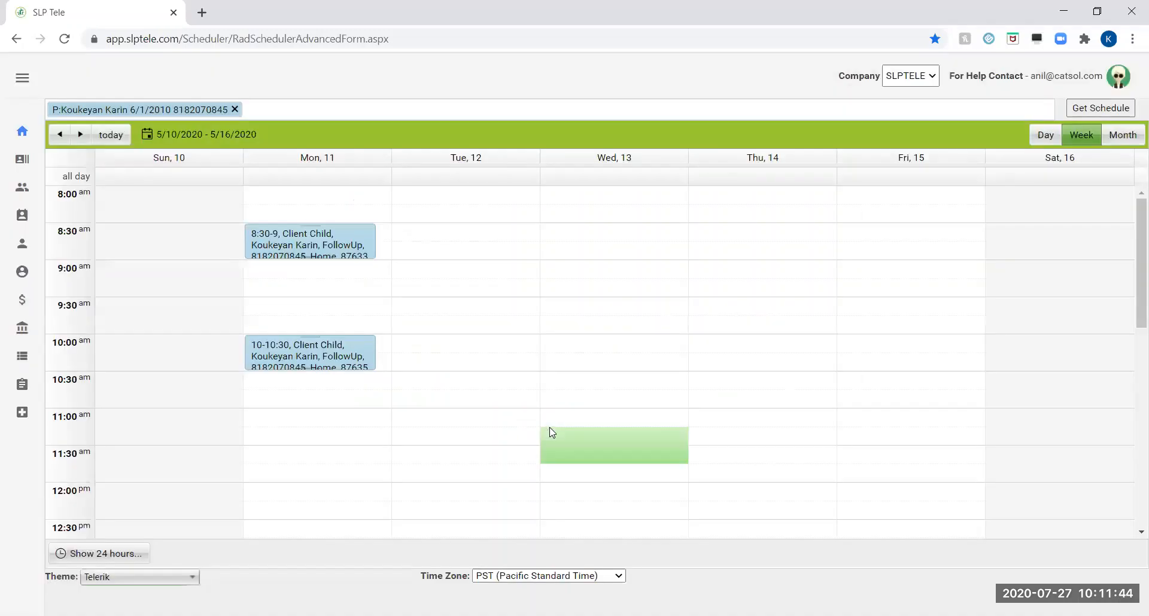
# Edit the Monday 10:00 AM session and set its start date to 5/13/2020.
pyautogui.rightClick(322, 347)
pyautogui.moveTo(361, 359)
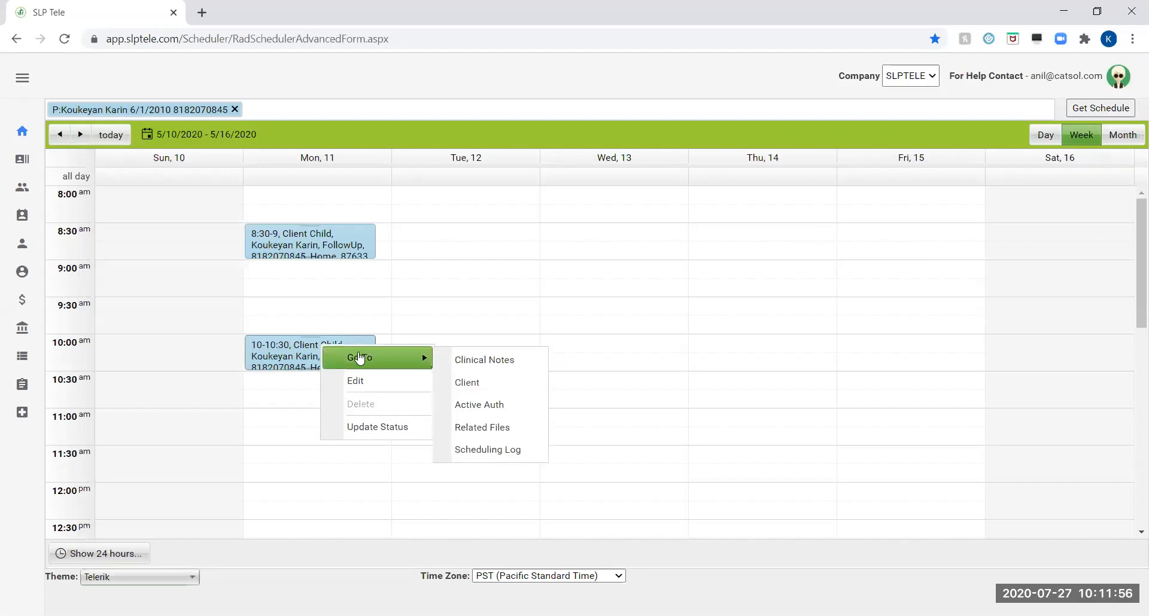
pyautogui.click(363, 386)
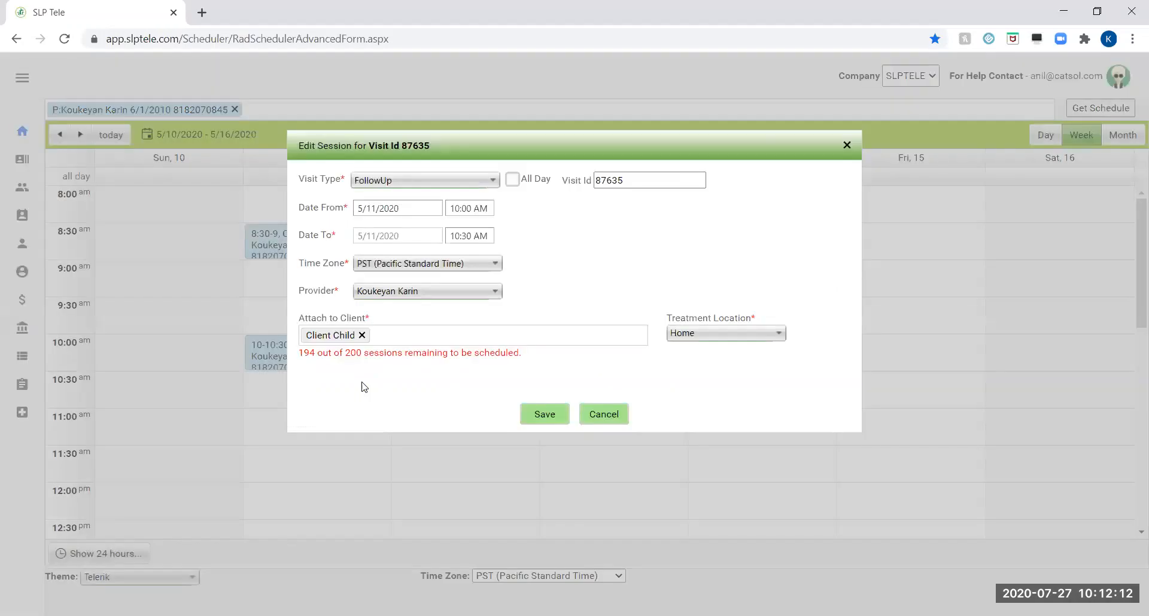
pyautogui.click(411, 212)
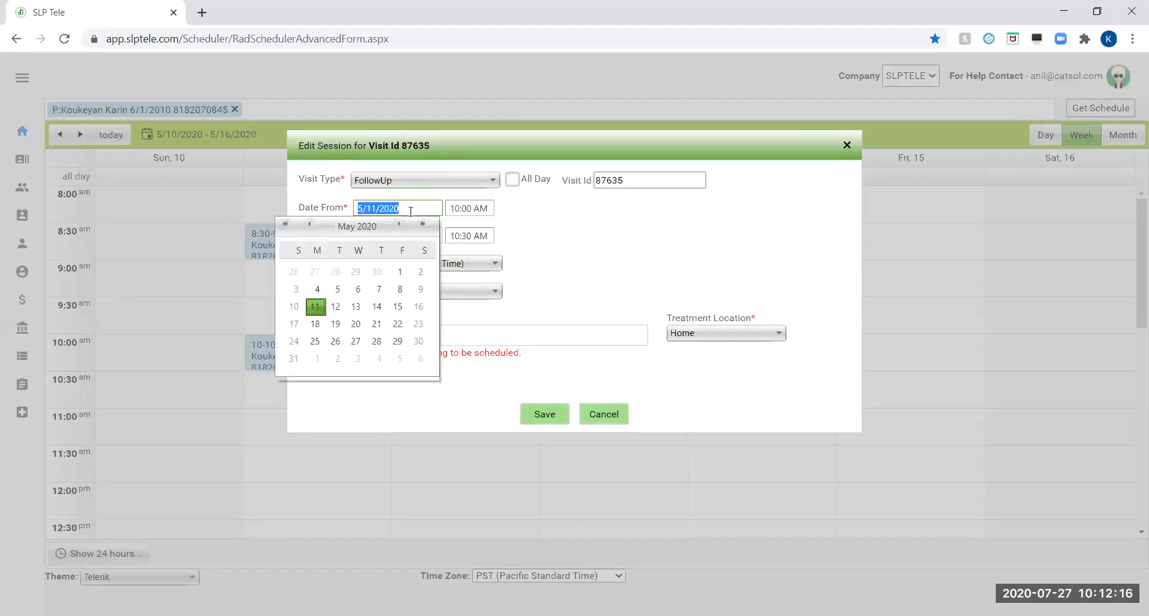
pyautogui.click(356, 307)
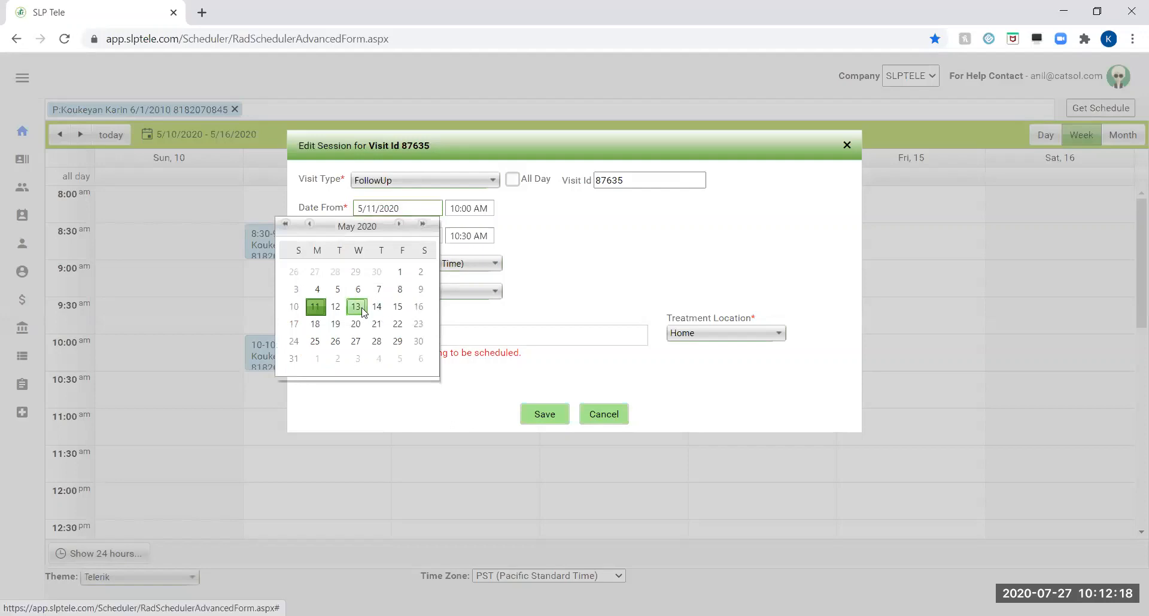
# Set the session's time to 12:00 PM through 12:30 PM and save the changes.
pyautogui.click(466, 209)
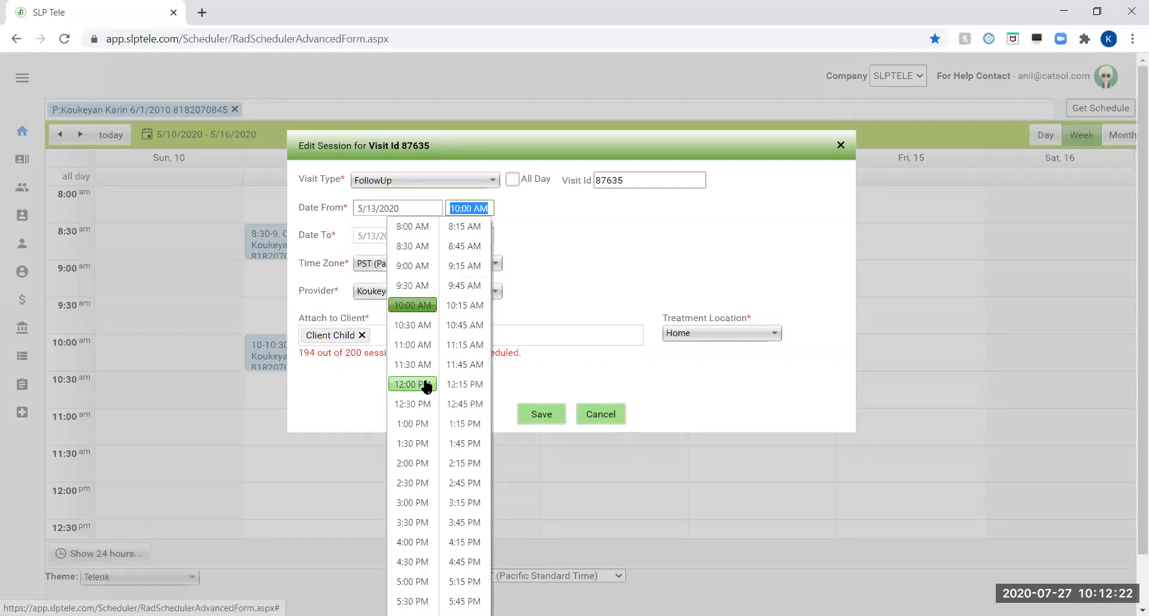
pyautogui.click(422, 385)
pyautogui.click(476, 236)
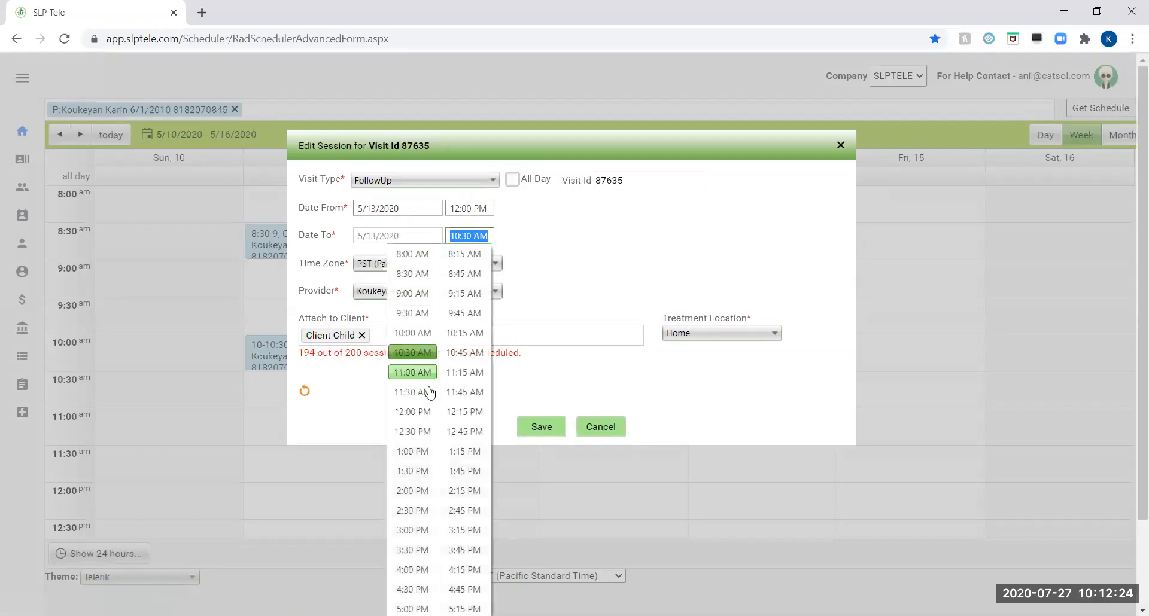
pyautogui.click(421, 434)
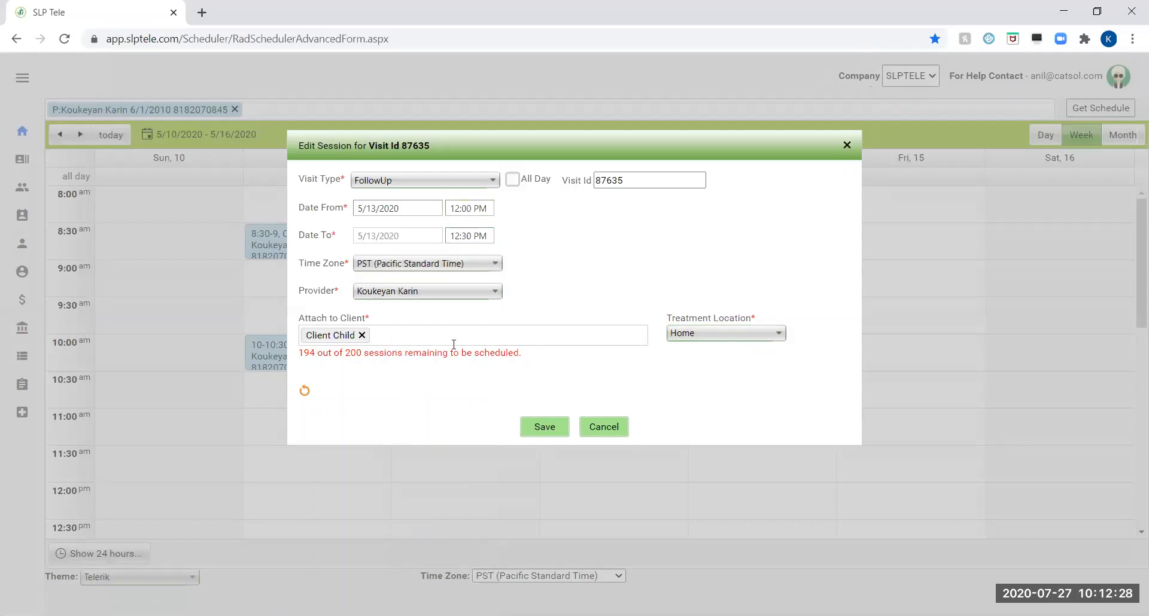
pyautogui.click(557, 431)
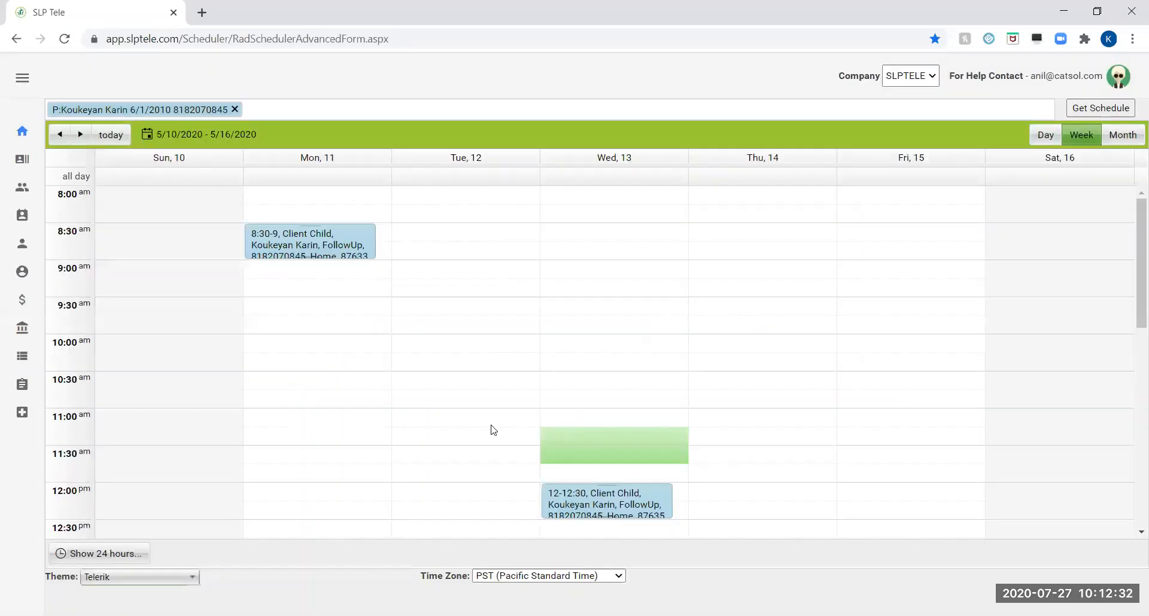
# Update the visit status of the Wednesday 12:00 PM session to Cancelled By Client.
pyautogui.rightClick(642, 497)
pyautogui.moveTo(685, 513)
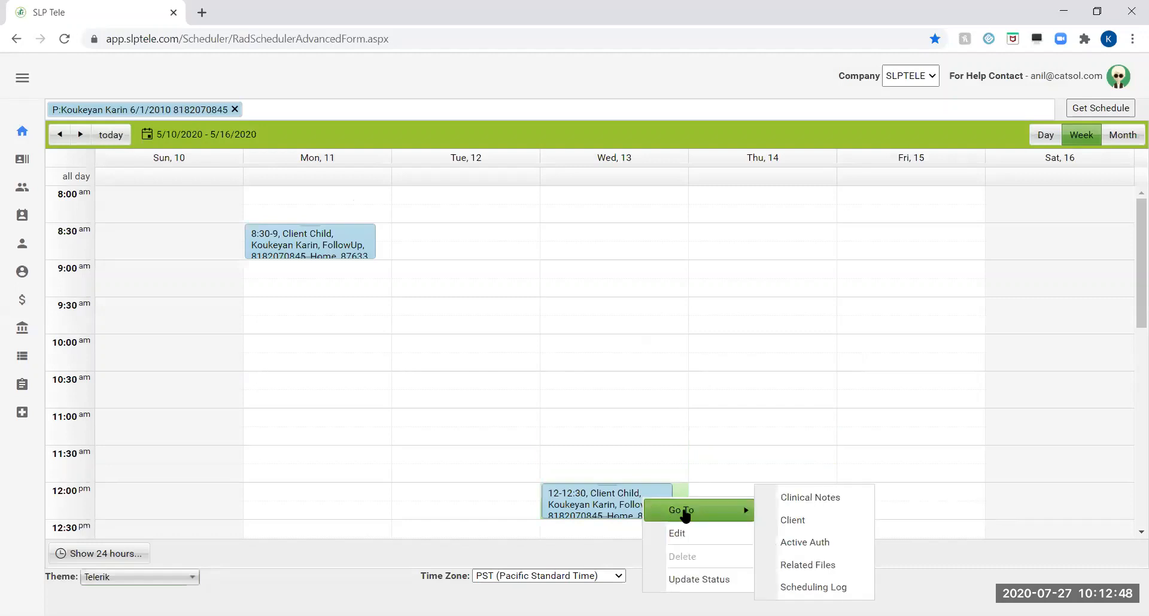
pyautogui.click(695, 581)
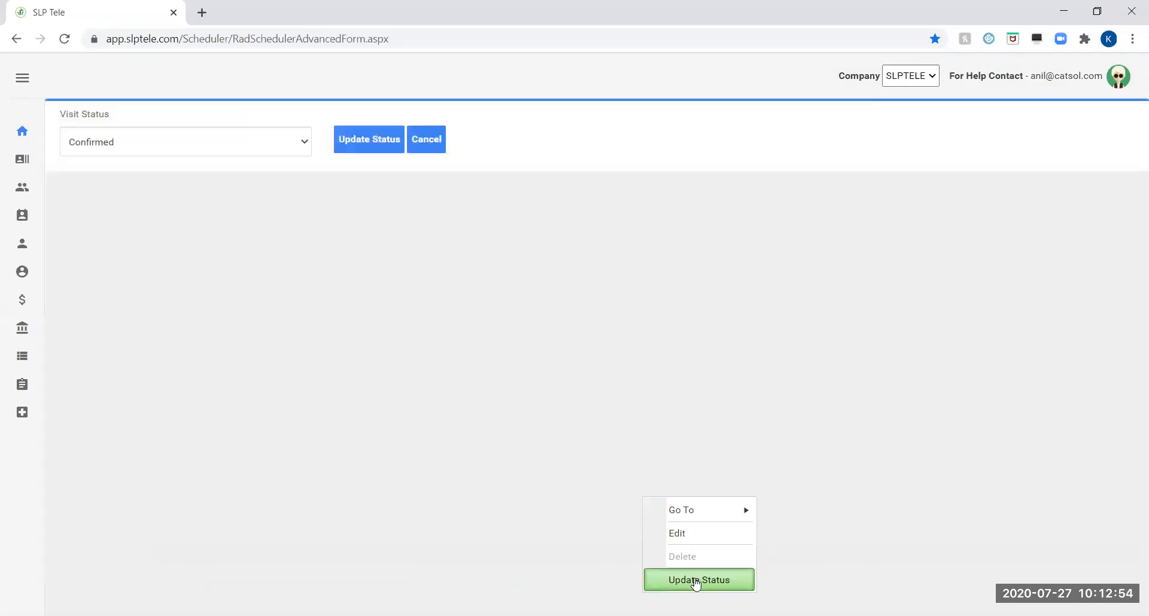
pyautogui.click(300, 153)
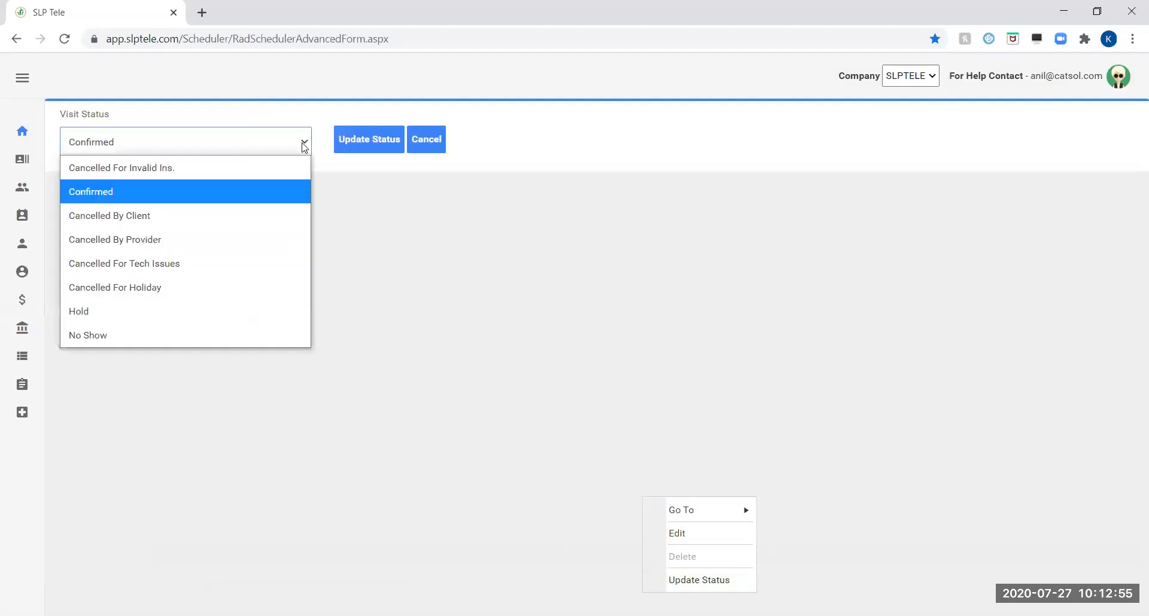
pyautogui.click(280, 207)
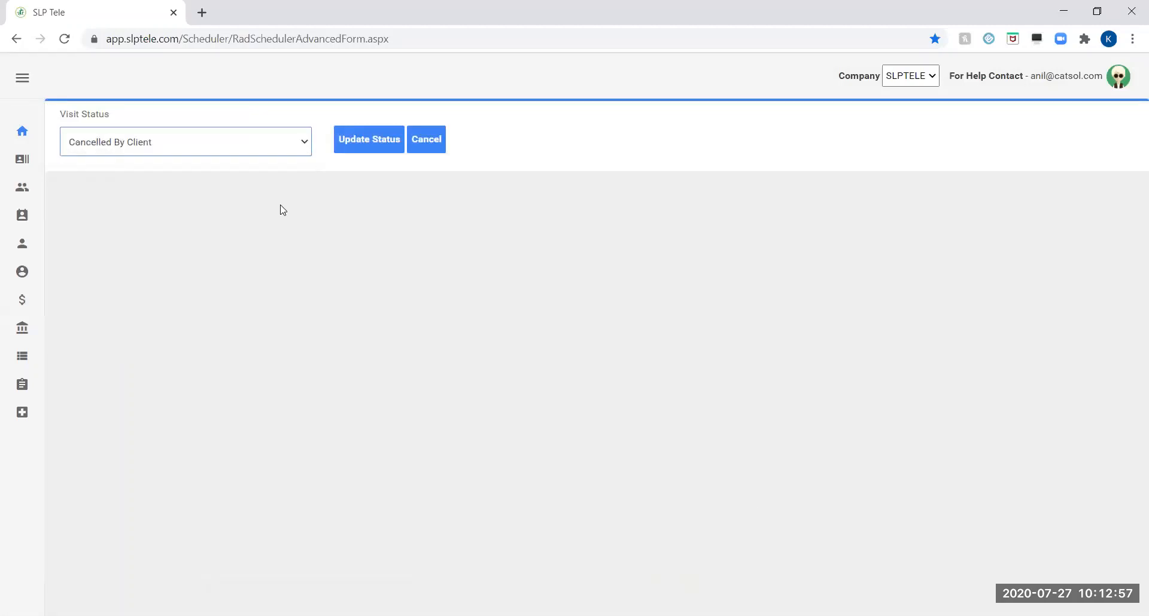
pyautogui.click(365, 139)
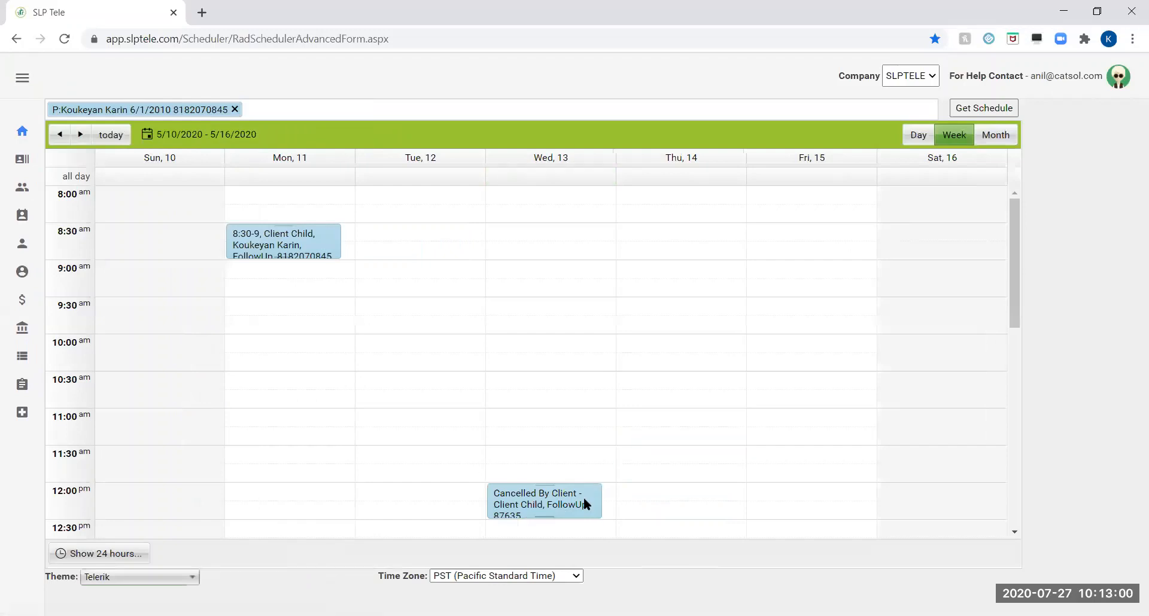
# Update the visit status of the Monday 8:30 AM session, choosing Confirmed.
pyautogui.rightClick(272, 237)
pyautogui.moveTo(317, 251)
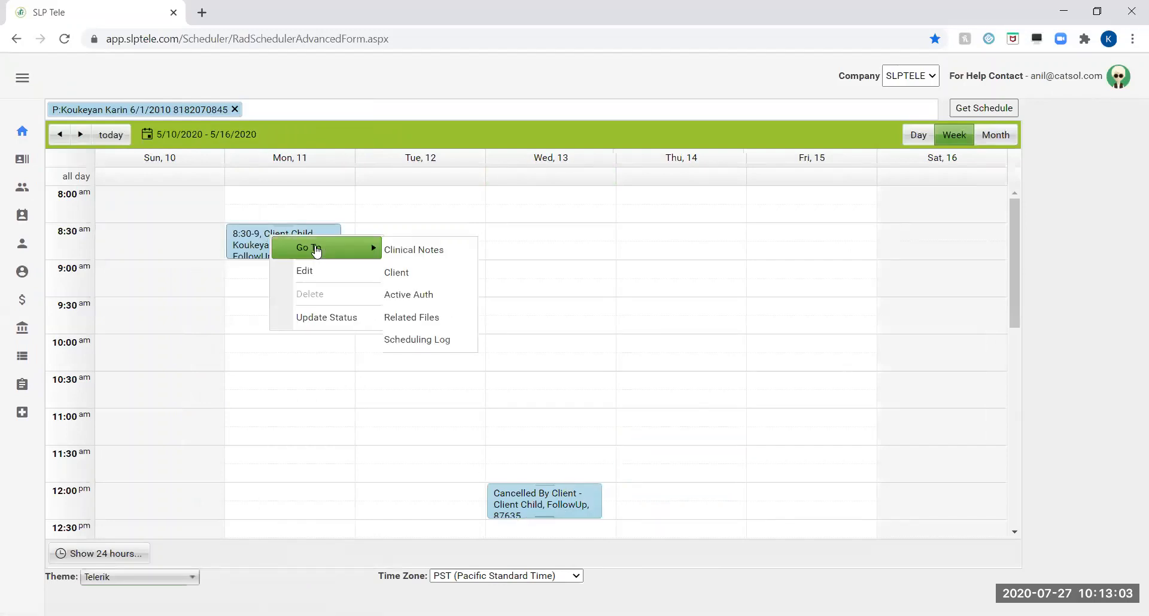
pyautogui.click(316, 318)
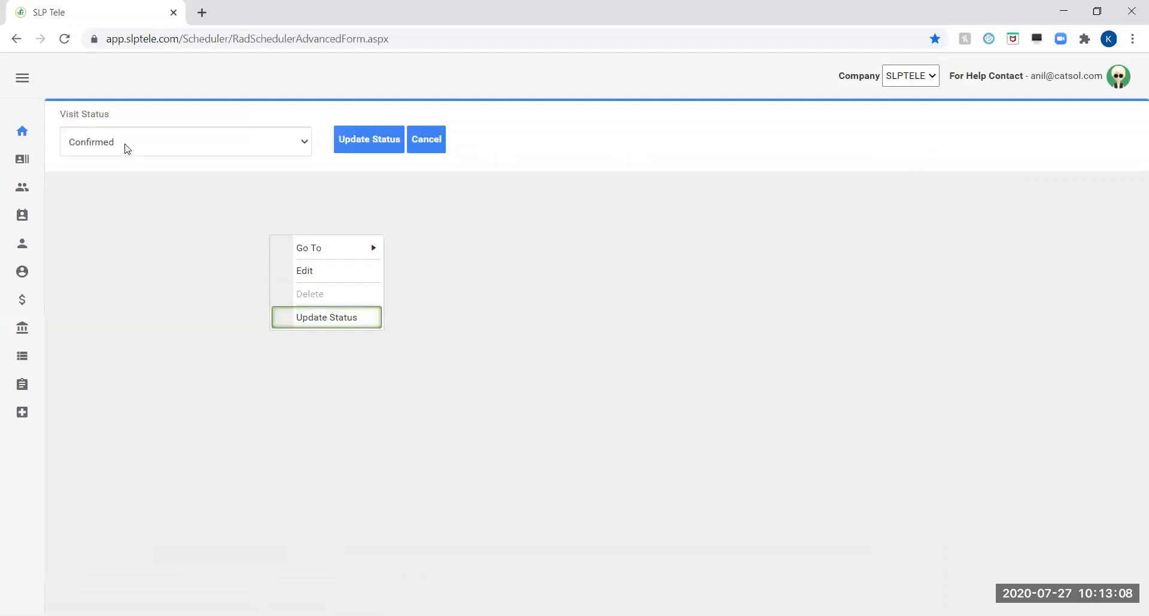
pyautogui.click(304, 143)
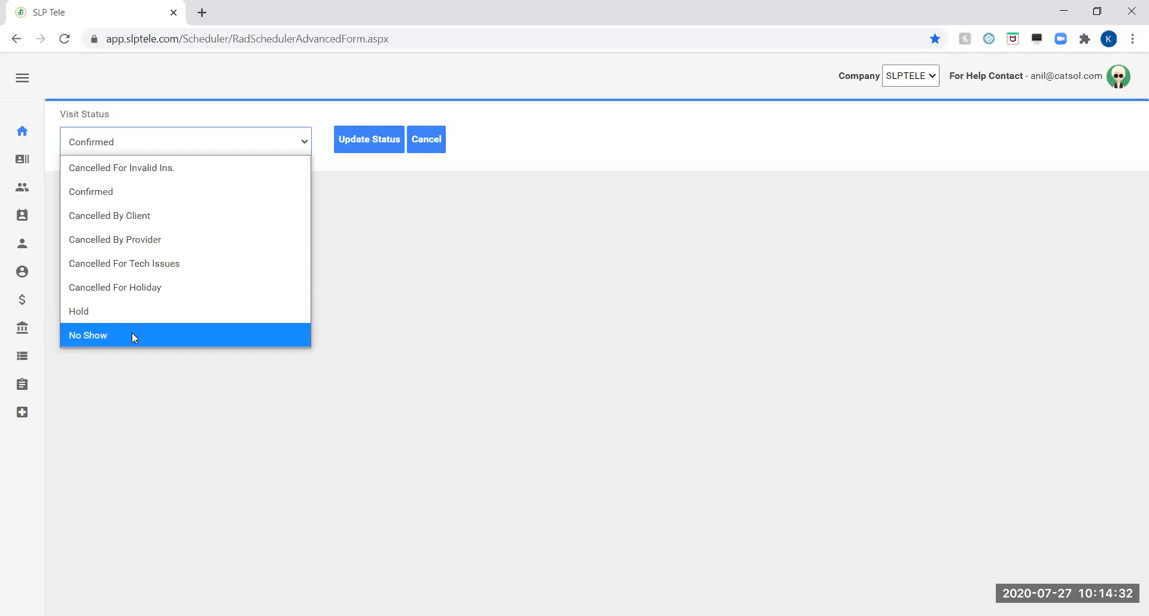
pyautogui.click(147, 186)
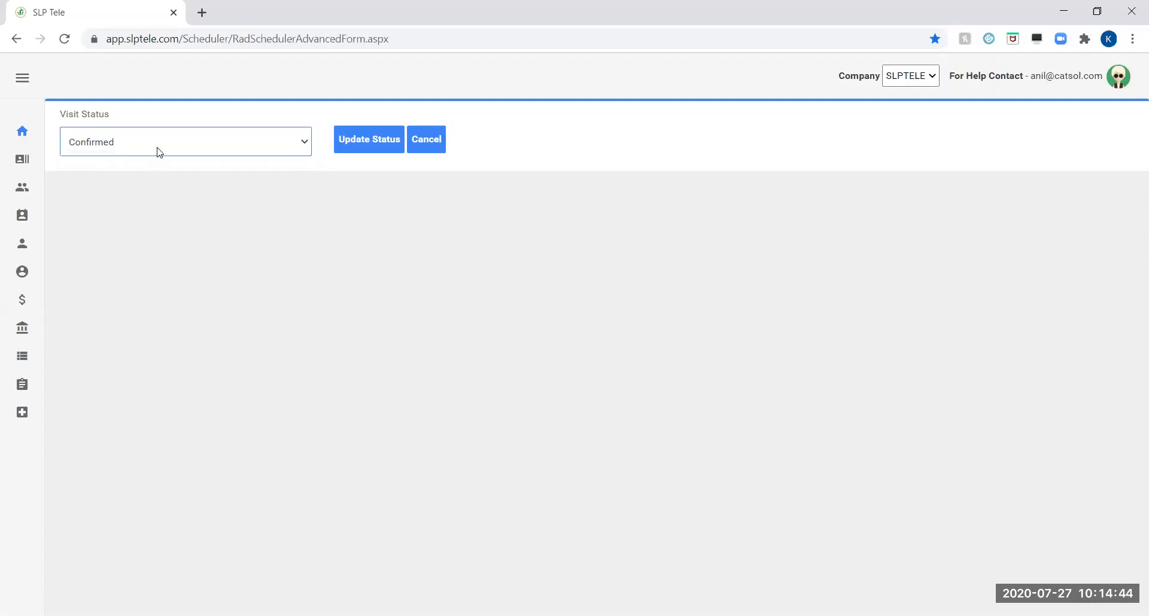
pyautogui.click(362, 145)
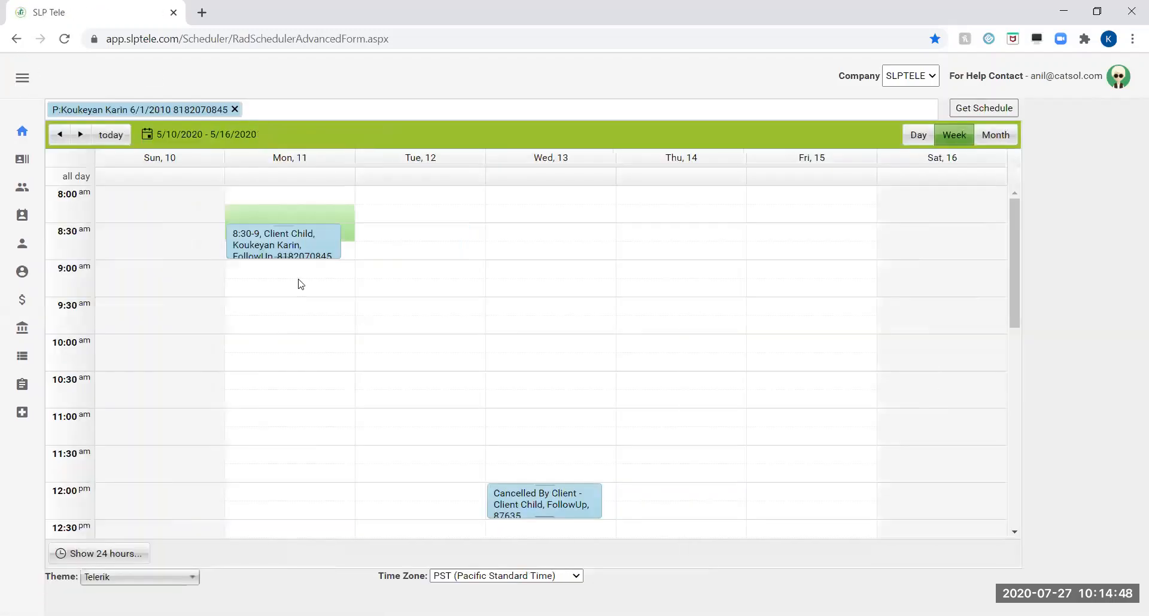